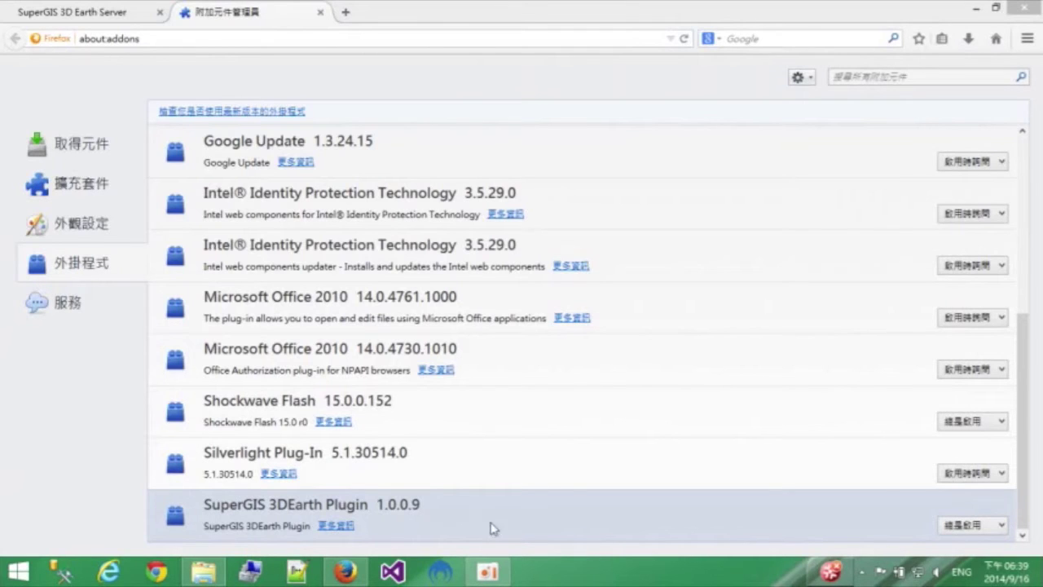
Switch to the SuperGIS 3D Earth Server page and explore the globe around Africa by rotating and zooming it
{"action": "left_click", "coordinate": [86, 12]}
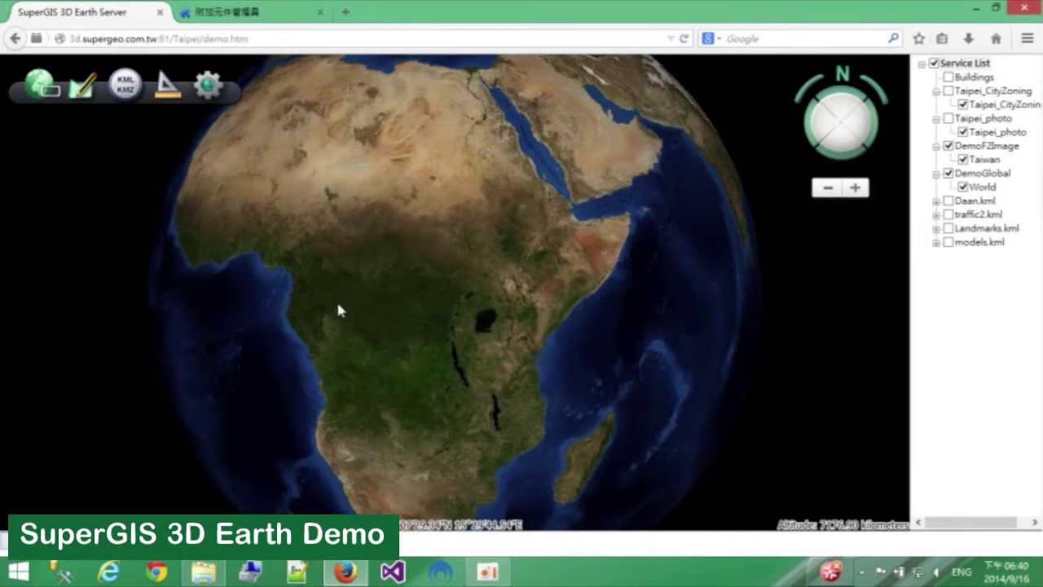
{"action": "left_click_drag", "start_coordinate": [401, 393], "coordinate": [561, 403]}
{"action": "left_click_drag", "start_coordinate": [856, 118], "coordinate": [844, 134]}
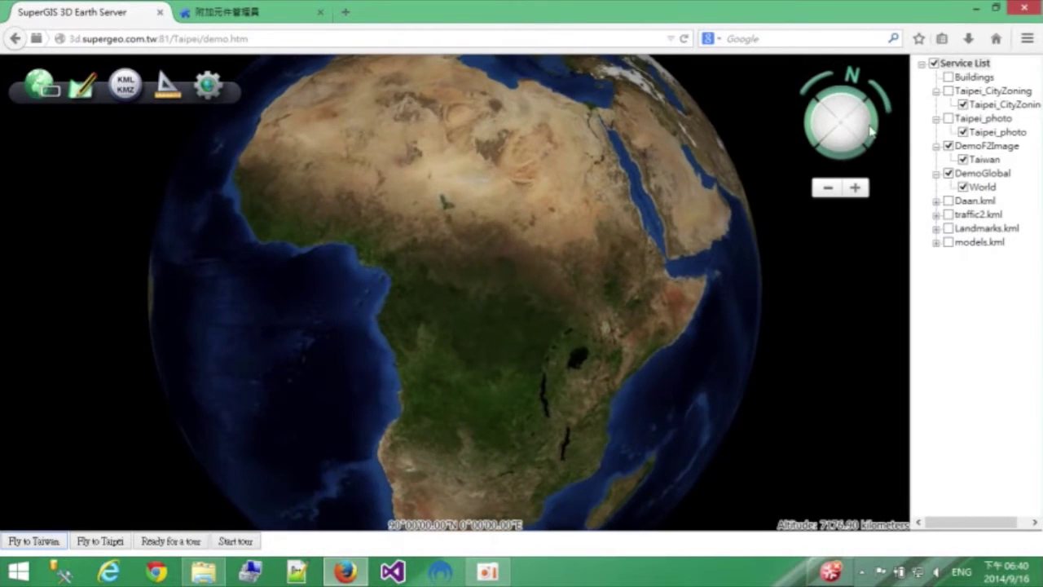
{"action": "left_click", "coordinate": [828, 189]}
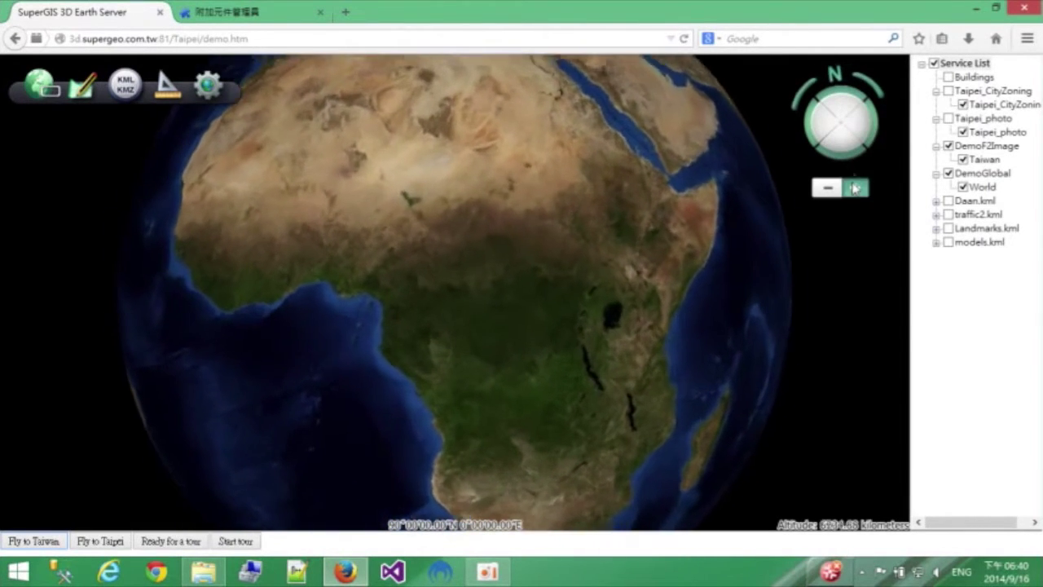
{"action": "left_click", "coordinate": [830, 192]}
{"action": "left_click_drag", "start_coordinate": [573, 242], "coordinate": [560, 246]}
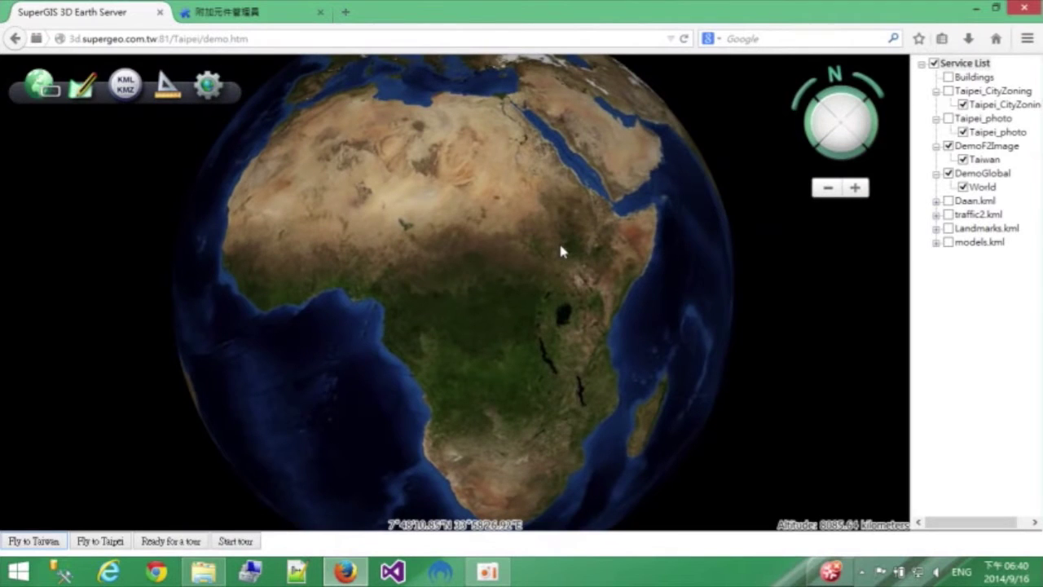
Fly to Taiwan and on to Taipei, and bring the city area closer into view
{"action": "left_click", "coordinate": [53, 546]}
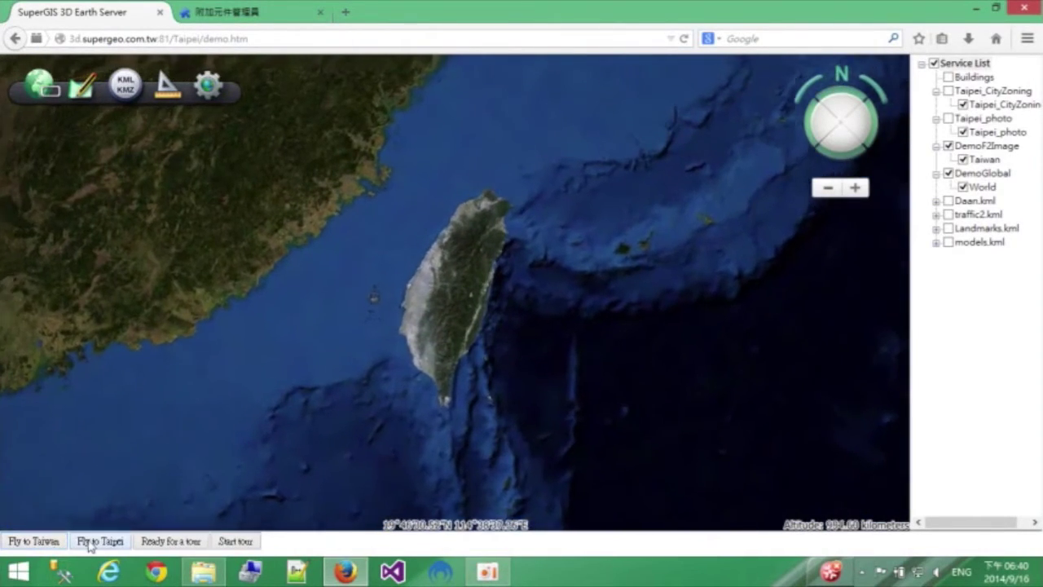
{"action": "left_click", "coordinate": [99, 541]}
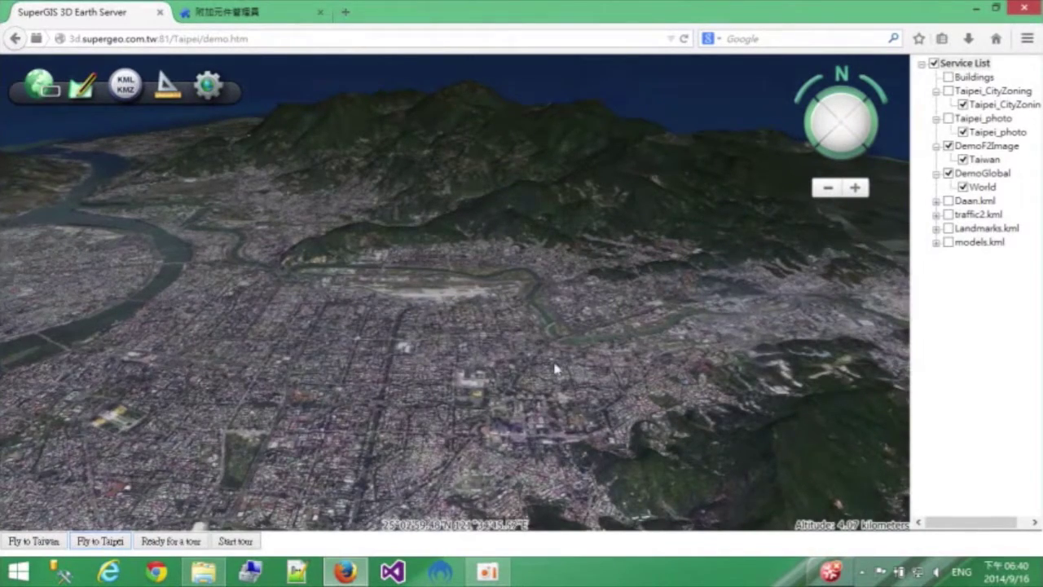
{"action": "left_click_drag", "start_coordinate": [554, 368], "coordinate": [516, 349]}
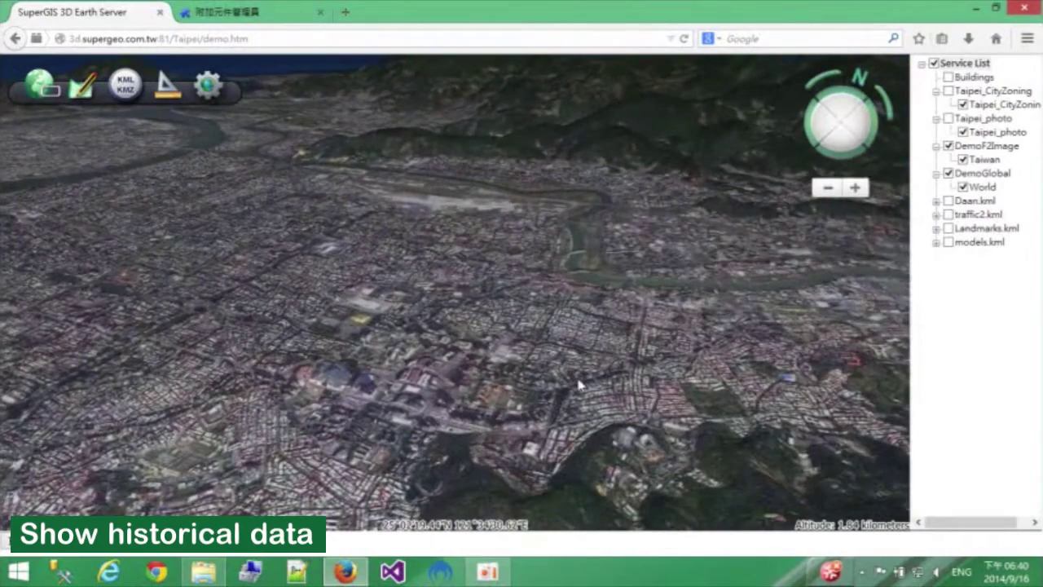
Display the Taipei_photo layer and inspect the historical imagery over the Taipei city area
{"action": "left_click", "coordinate": [948, 119]}
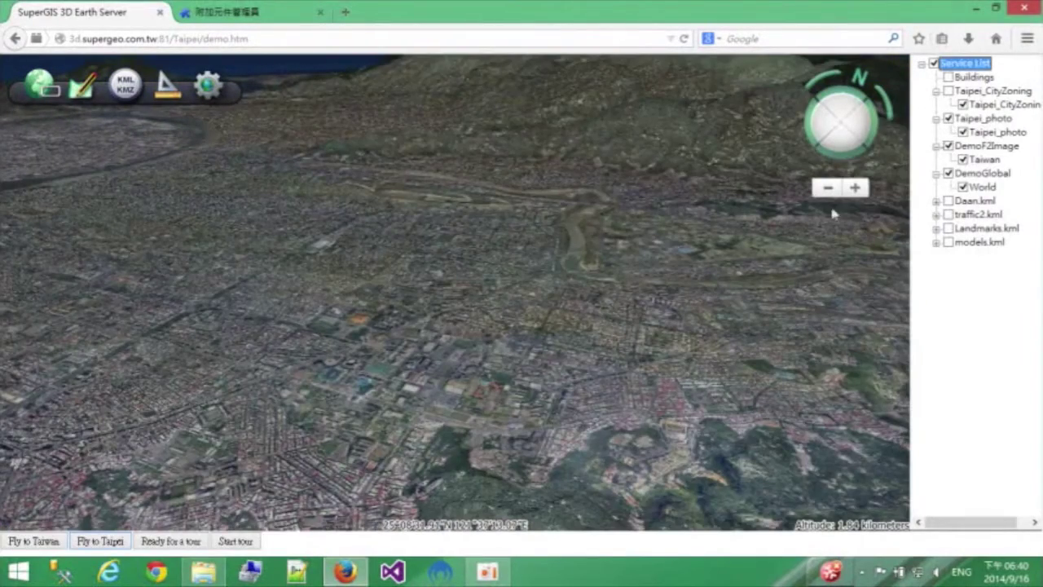
{"action": "left_click_drag", "start_coordinate": [420, 336], "coordinate": [431, 280]}
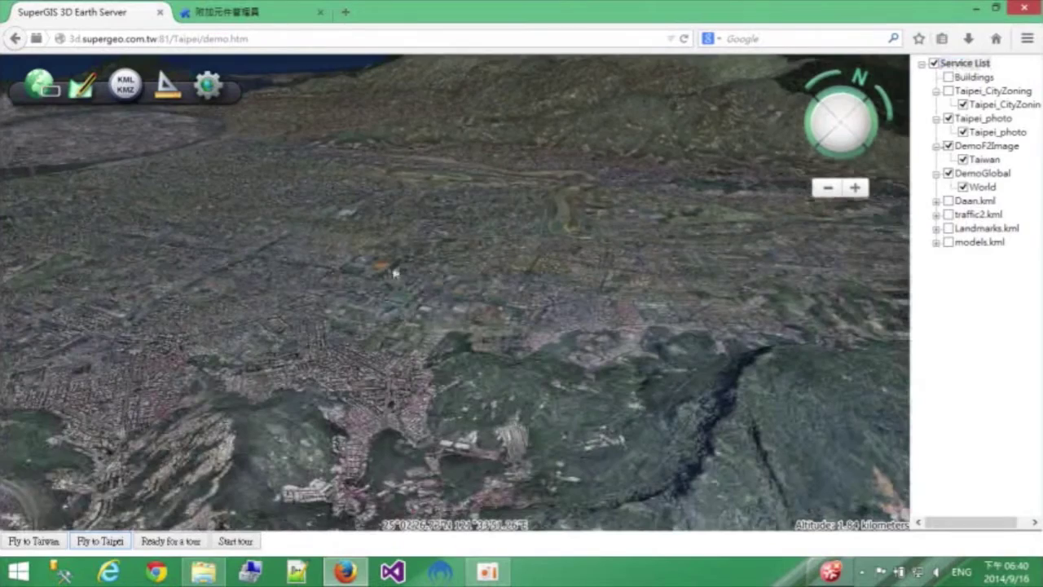
{"action": "scroll", "coordinate": [455, 435], "scroll_direction": "up", "scroll_amount": 3}
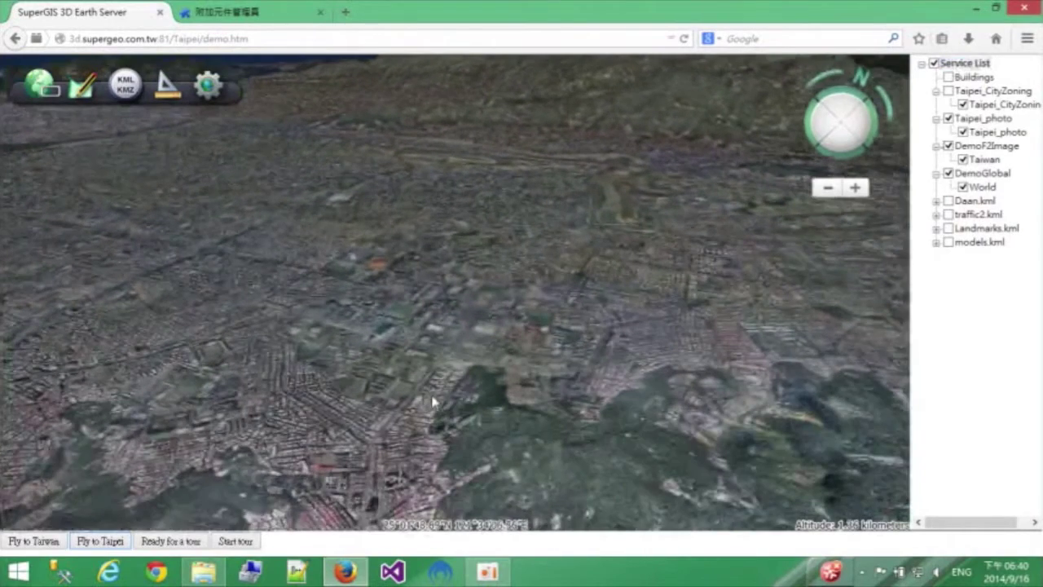
{"action": "left_click_drag", "start_coordinate": [432, 401], "coordinate": [445, 409]}
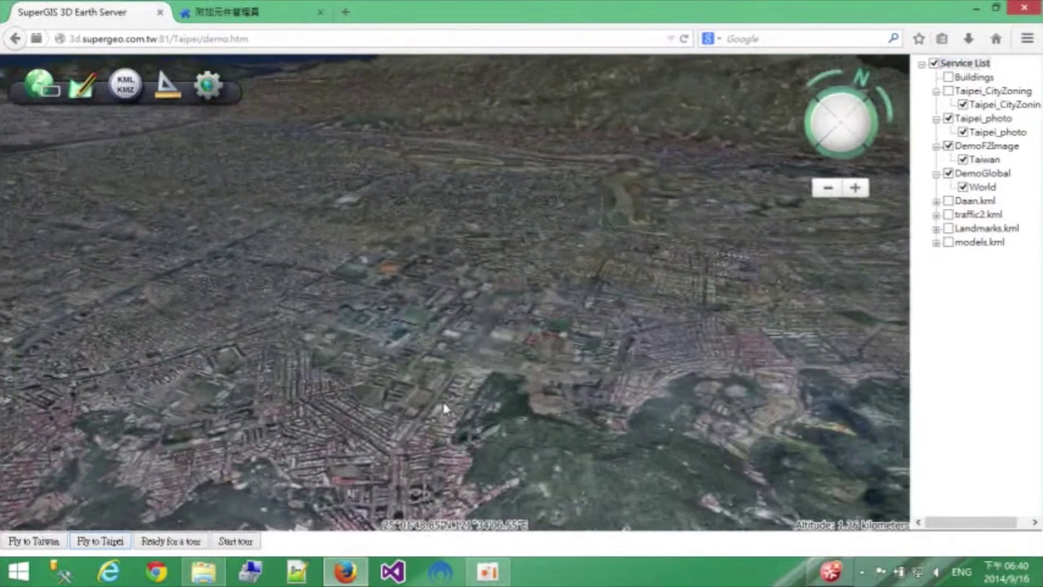
Display the Taipei_CityZoning and models.kml layers and view the coloured building volumes up close
{"action": "left_click", "coordinate": [948, 91]}
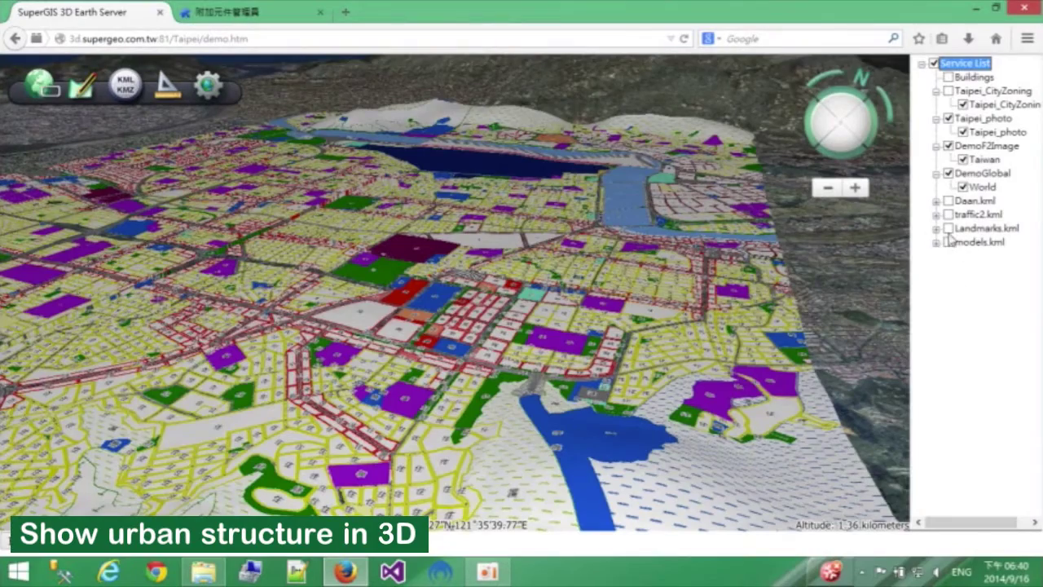
{"action": "left_click", "coordinate": [948, 242]}
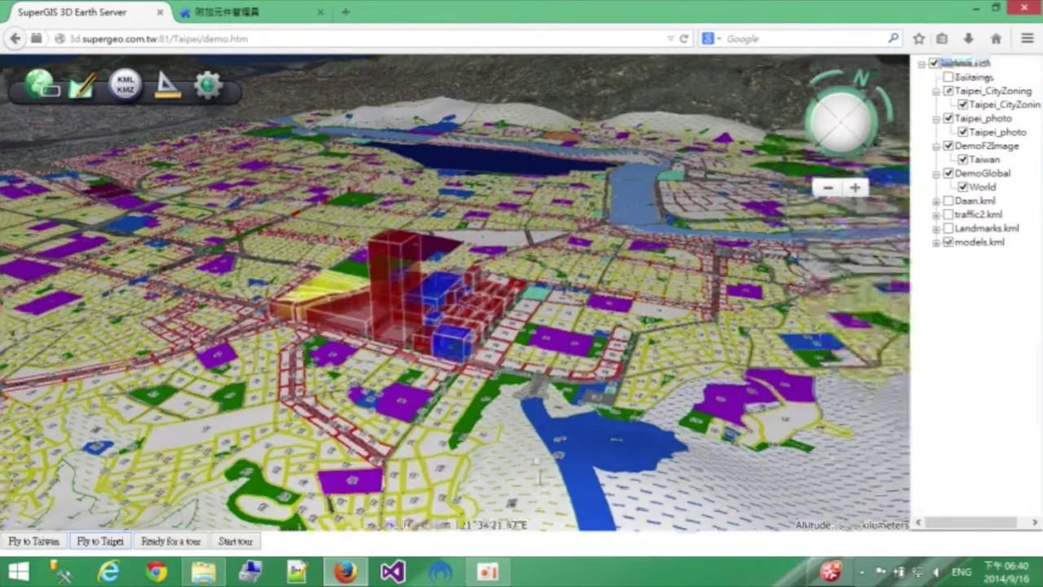
{"action": "right_click_drag", "start_coordinate": [537, 461], "coordinate": [545, 492]}
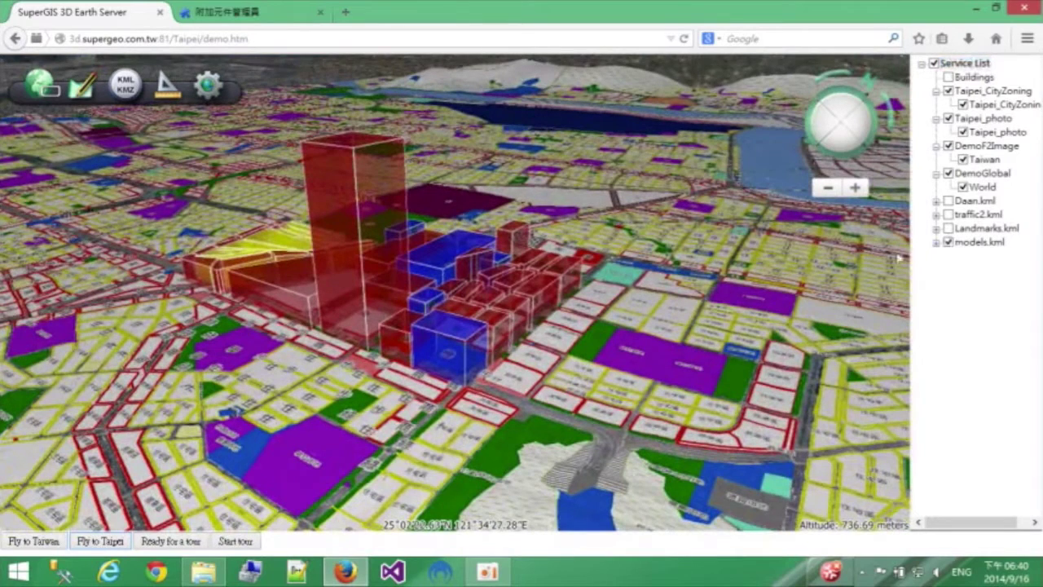
Replace the models.kml and Taipei_CityZoning layers with the Buildings layer and inspect the 3D building models up close
{"action": "left_click", "coordinate": [948, 242]}
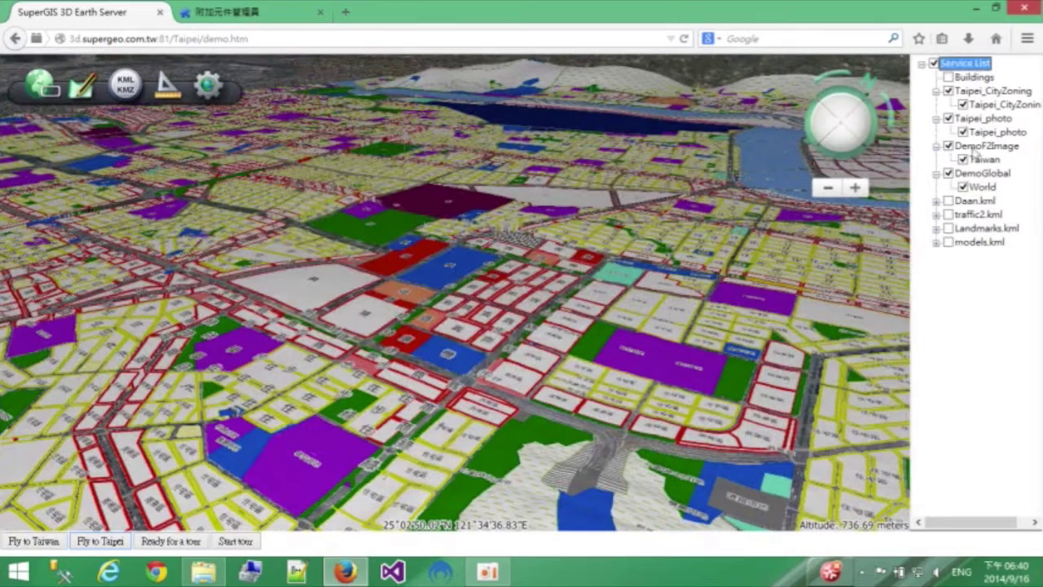
{"action": "left_click", "coordinate": [949, 91]}
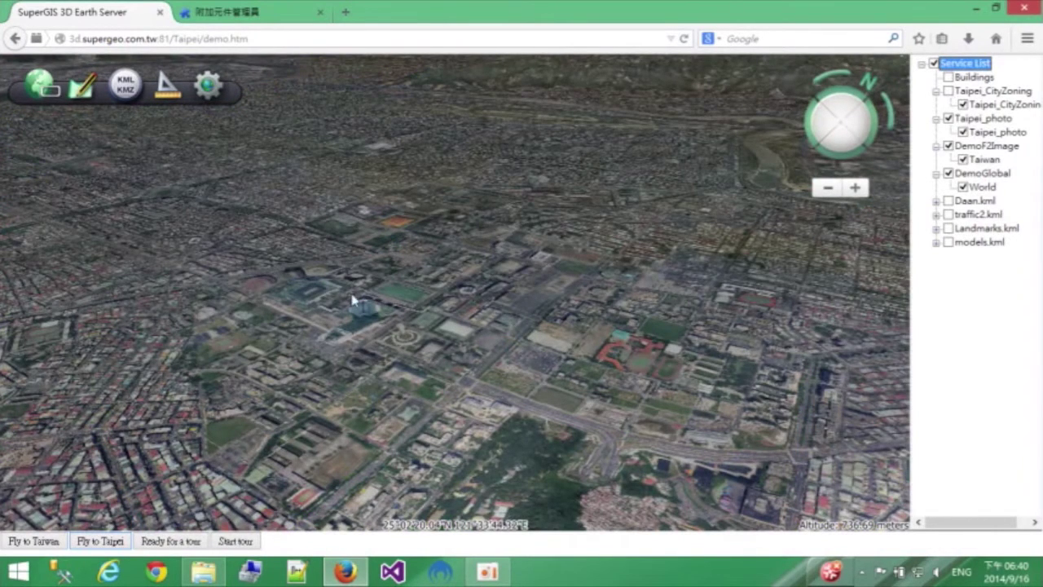
{"action": "left_click", "coordinate": [948, 77]}
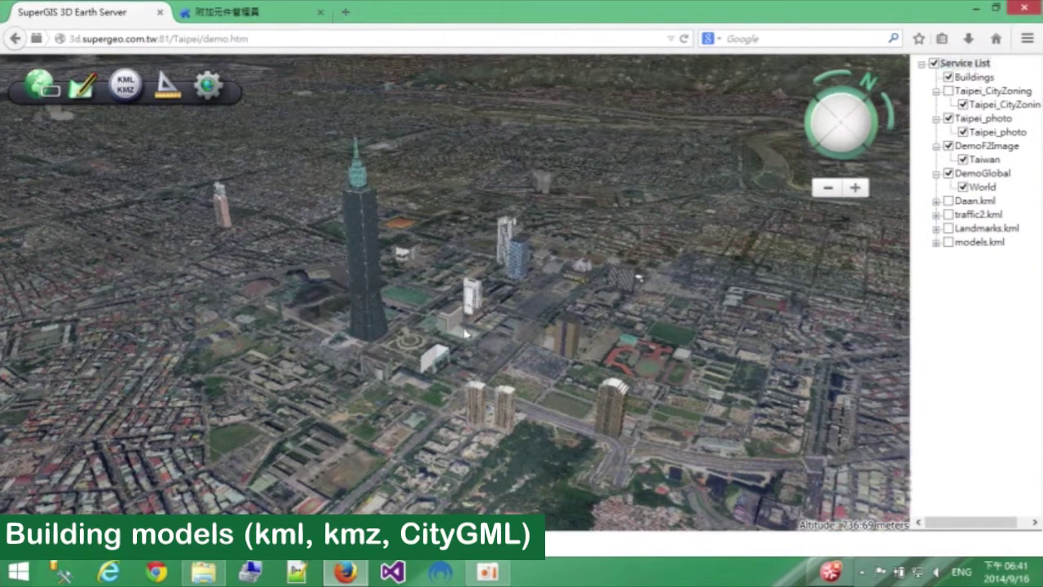
{"action": "scroll", "coordinate": [495, 403], "scroll_direction": "up", "scroll_amount": 5}
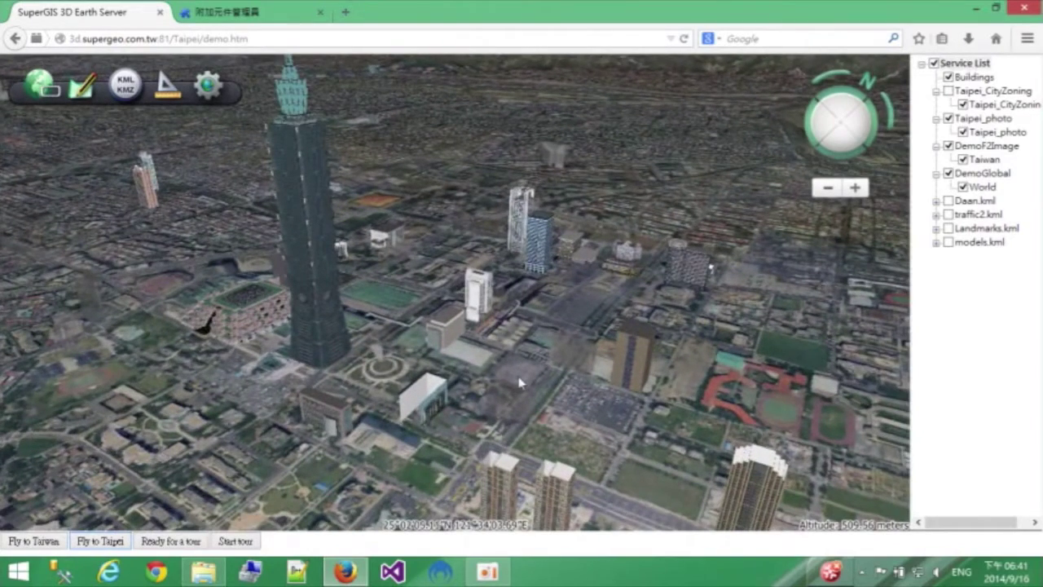
{"action": "left_click_drag", "start_coordinate": [518, 371], "coordinate": [522, 379]}
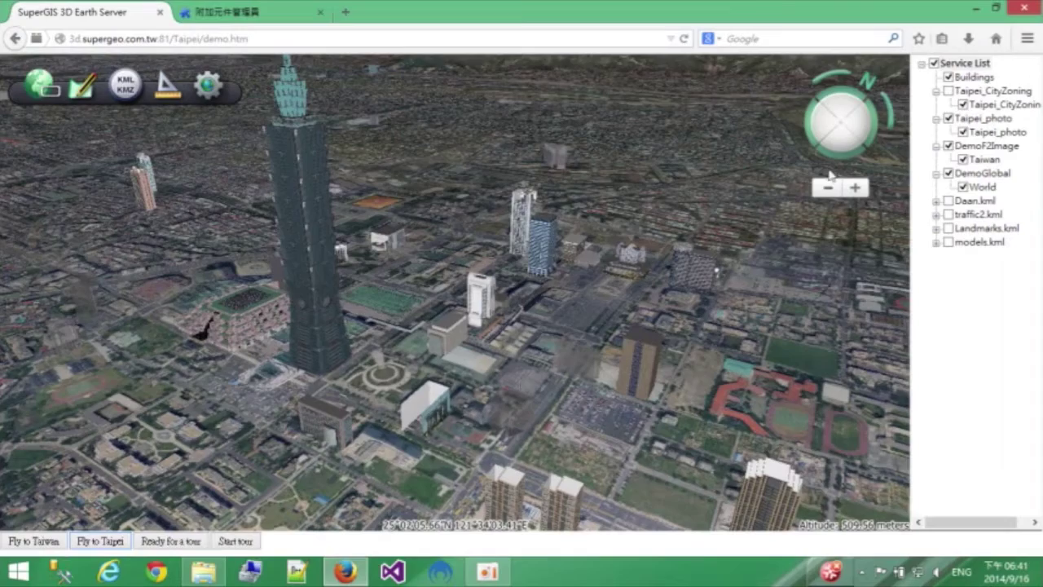
Hide the Buildings layer and display the Daan.kml building blocks in their district
{"action": "left_click", "coordinate": [949, 77]}
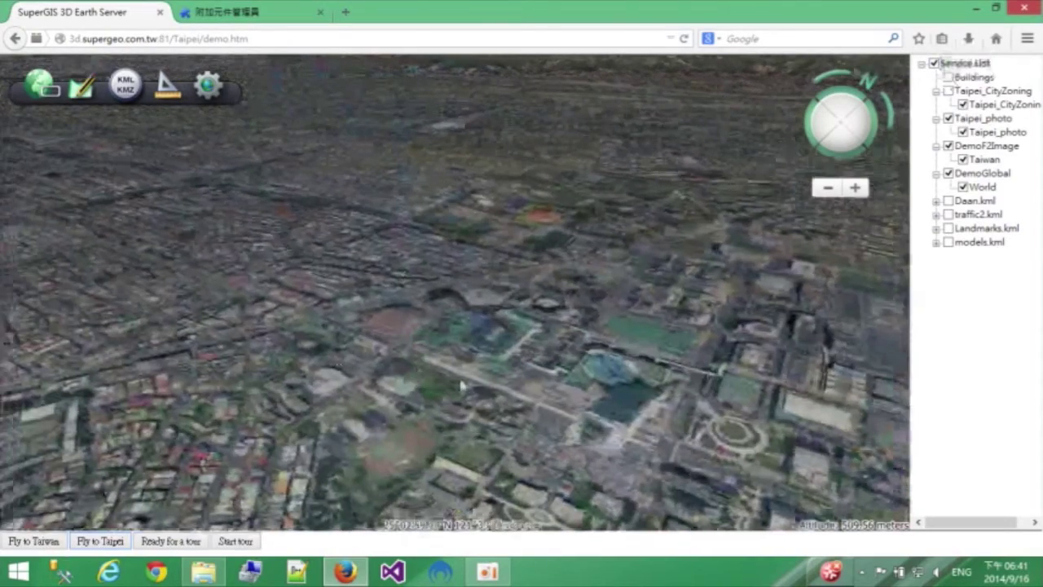
{"action": "left_click_drag", "start_coordinate": [463, 386], "coordinate": [717, 436]}
{"action": "left_click_drag", "start_coordinate": [401, 410], "coordinate": [741, 440]}
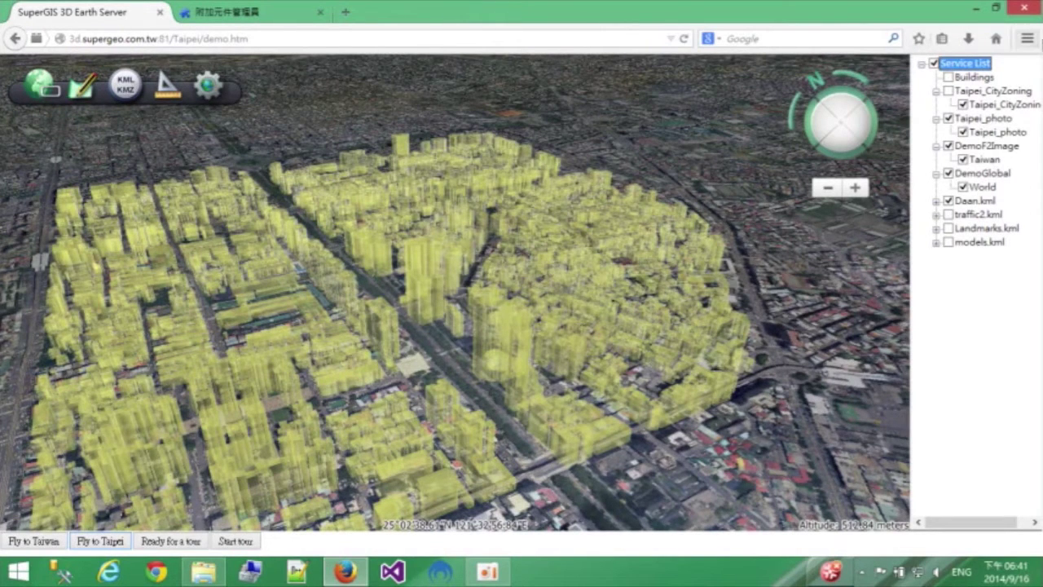
Hide Daan.kml, display the Buildings, traffic2.kml and Landmarks.kml layers, and inspect the road traffic and landmarks around the roundabout
{"action": "left_click", "coordinate": [948, 201]}
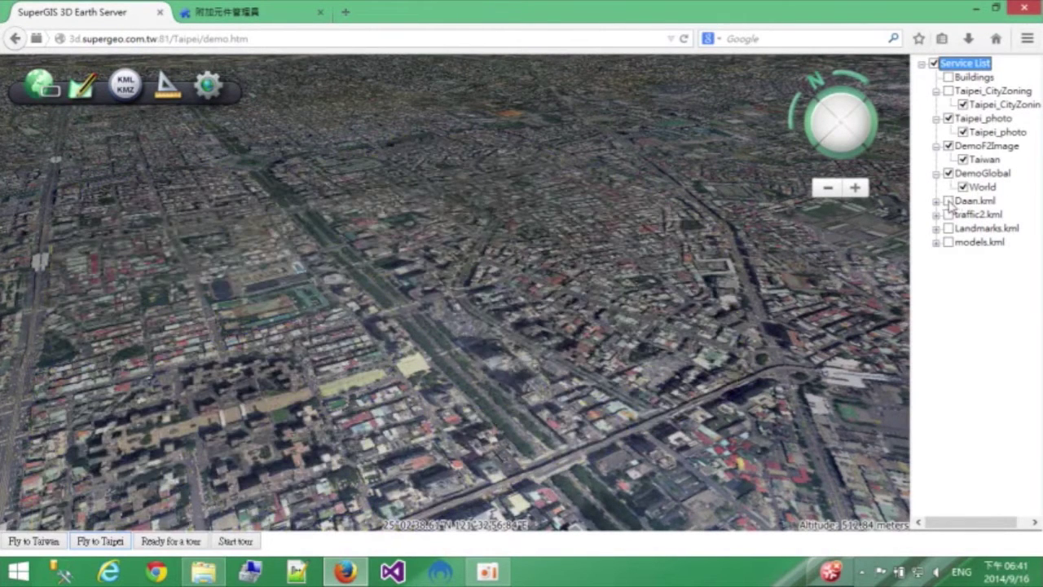
{"action": "left_click", "coordinate": [949, 77]}
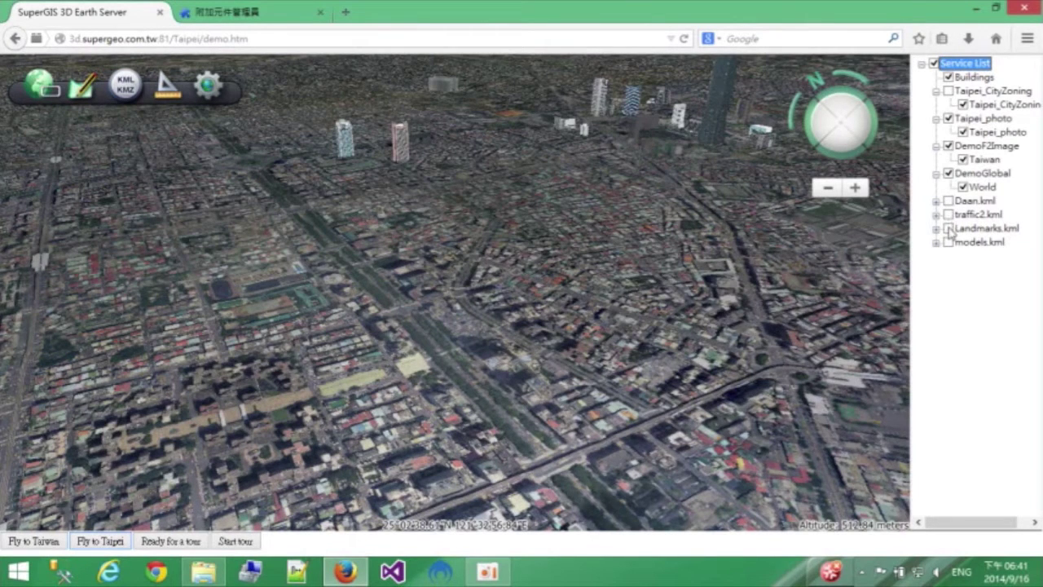
{"action": "left_click", "coordinate": [949, 215]}
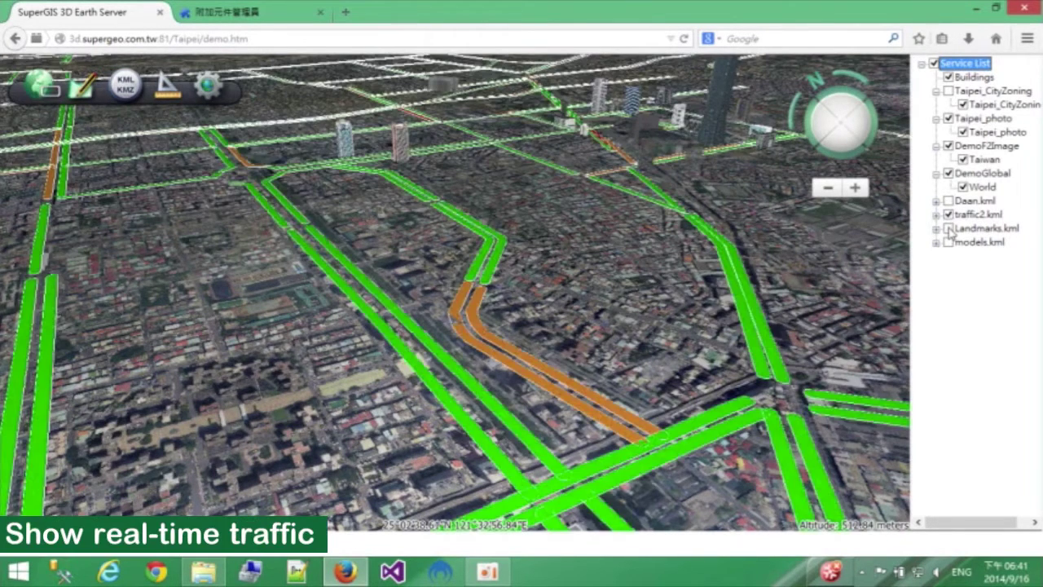
{"action": "left_click", "coordinate": [949, 229]}
{"action": "left_click_drag", "start_coordinate": [529, 304], "coordinate": [522, 432]}
{"action": "scroll", "coordinate": [505, 268], "scroll_direction": "down", "scroll_amount": 4}
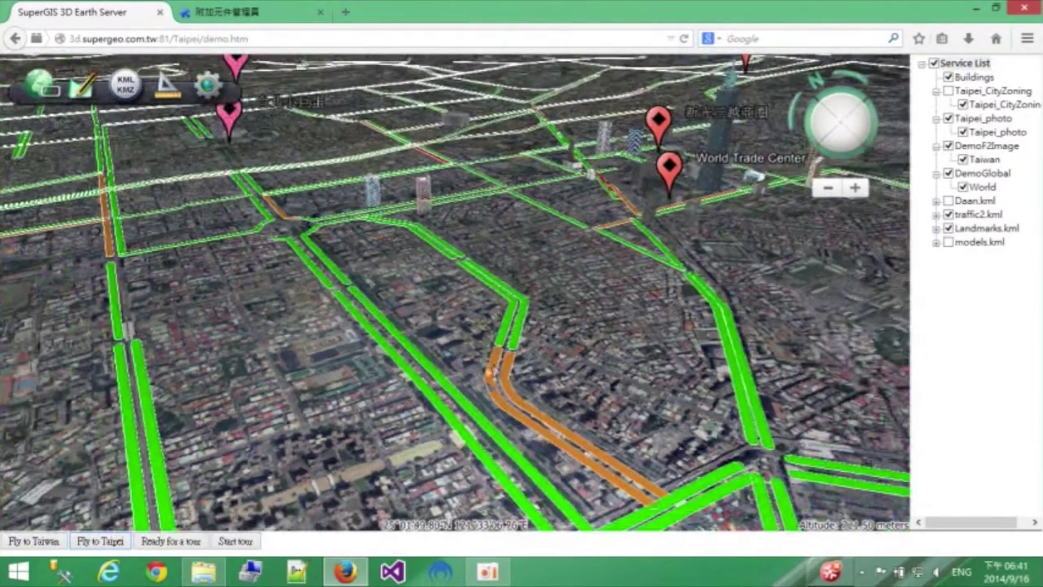
{"action": "middle_click_drag", "start_coordinate": [490, 373], "coordinate": [423, 361]}
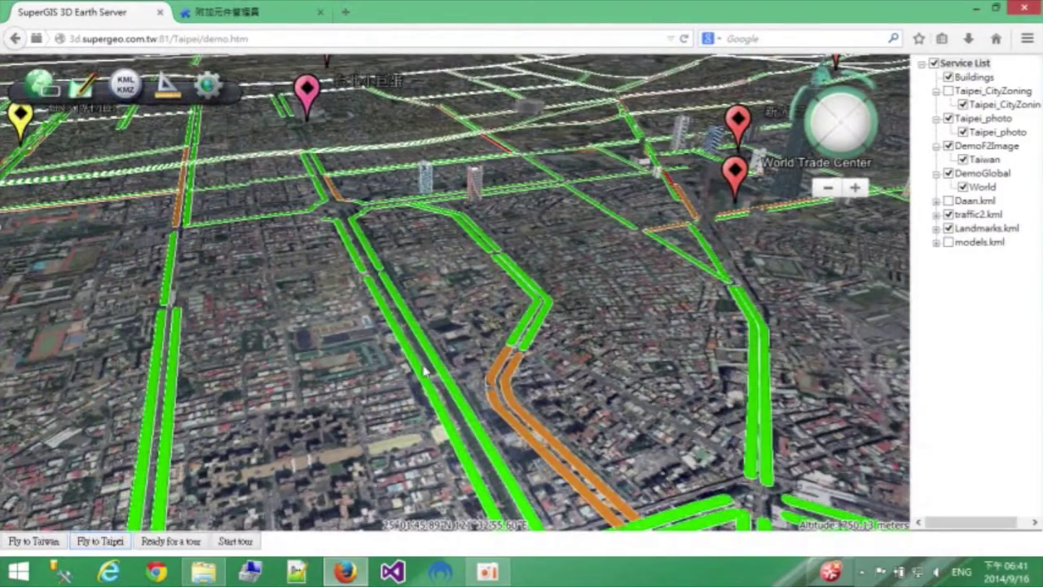
{"action": "scroll", "coordinate": [394, 303], "scroll_direction": "up", "scroll_amount": 3}
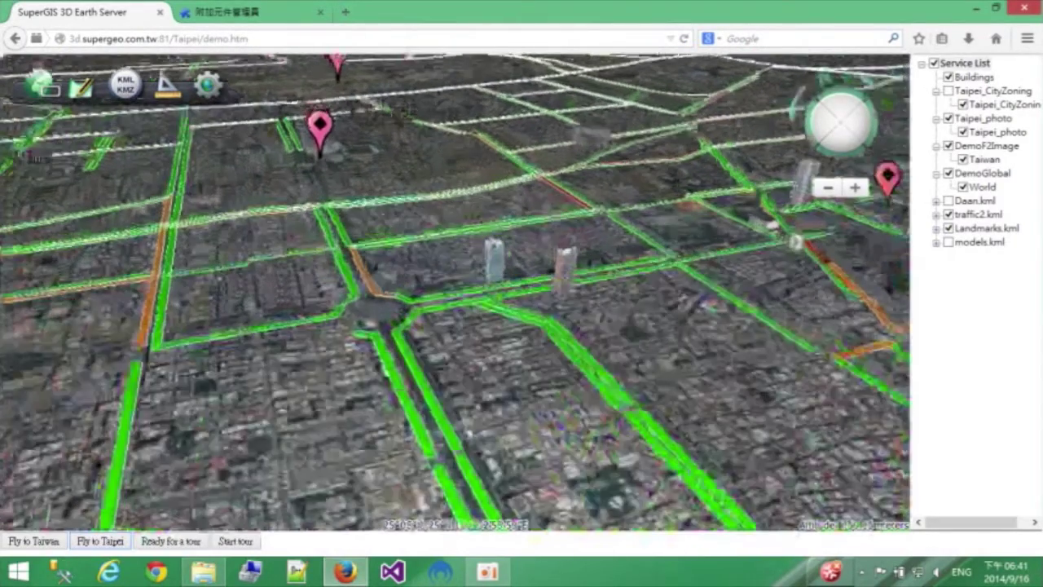
{"action": "left_click_drag", "start_coordinate": [458, 432], "coordinate": [496, 504]}
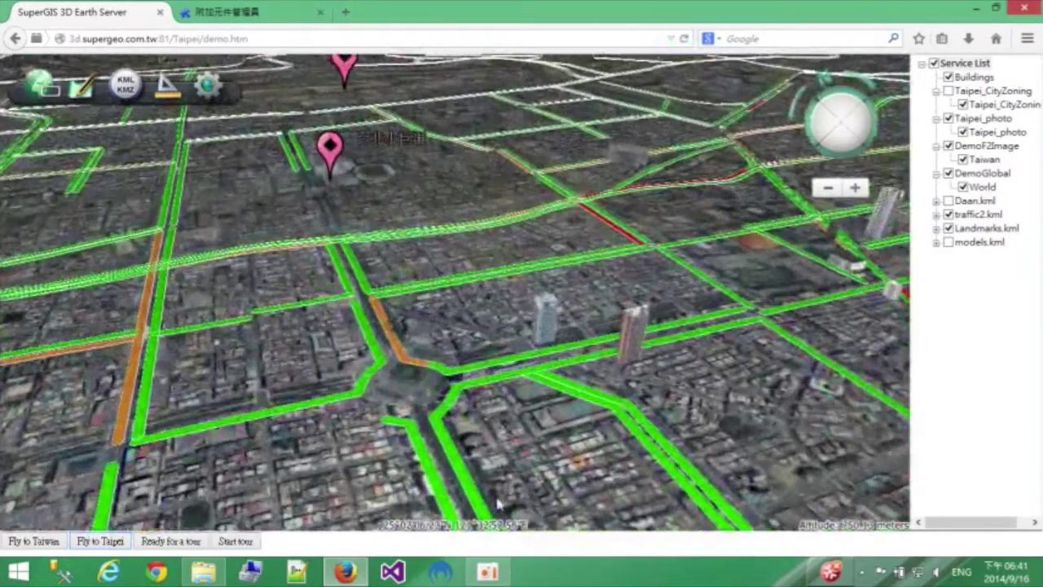
{"action": "middle_click_drag", "start_coordinate": [401, 381], "coordinate": [323, 373]}
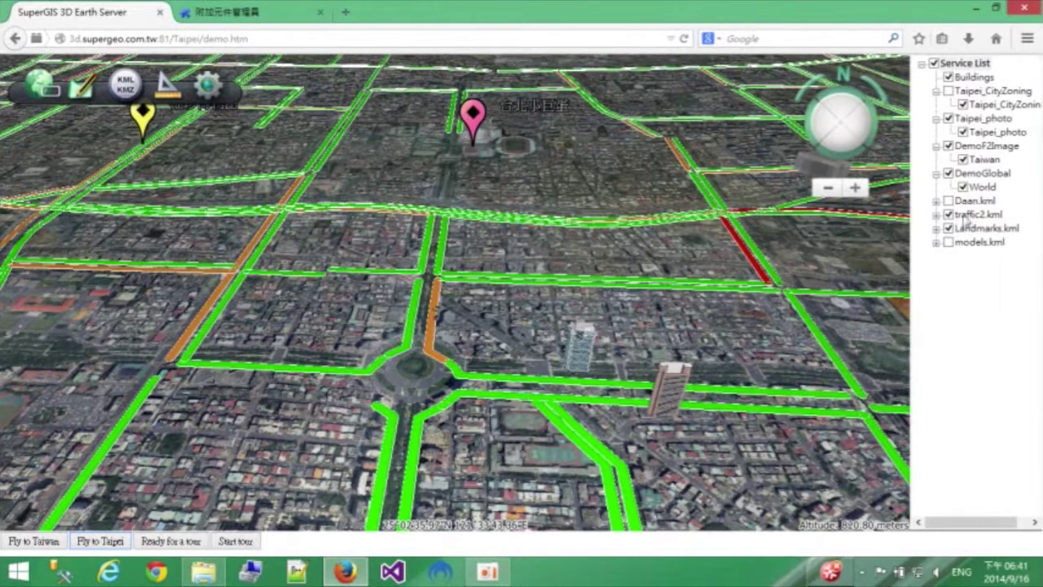
Hide the traffic2.kml, Landmarks.kml and Buildings layers
{"action": "left_click", "coordinate": [948, 214]}
{"action": "left_click", "coordinate": [949, 228]}
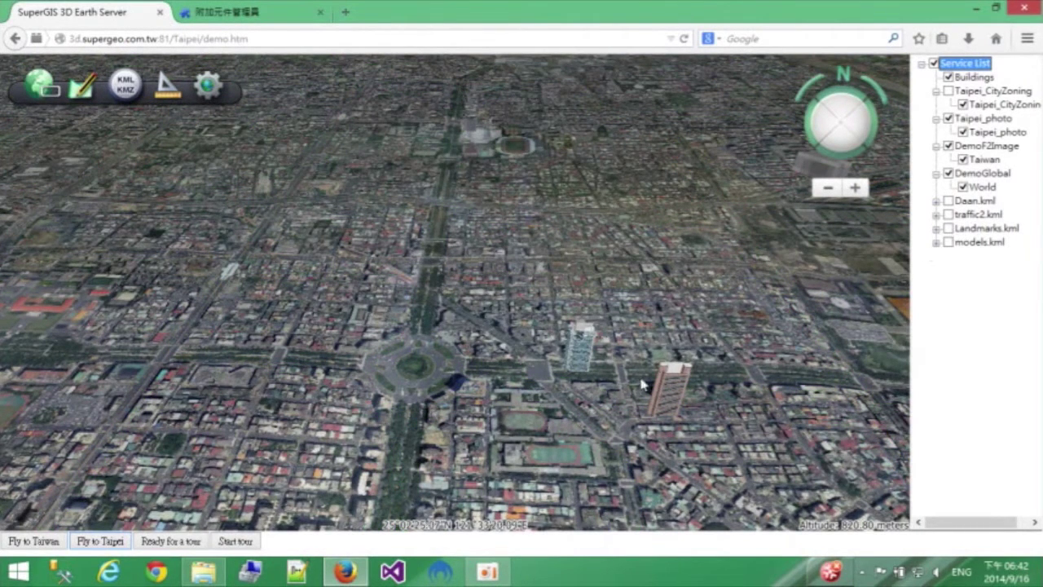
{"action": "left_click", "coordinate": [948, 77]}
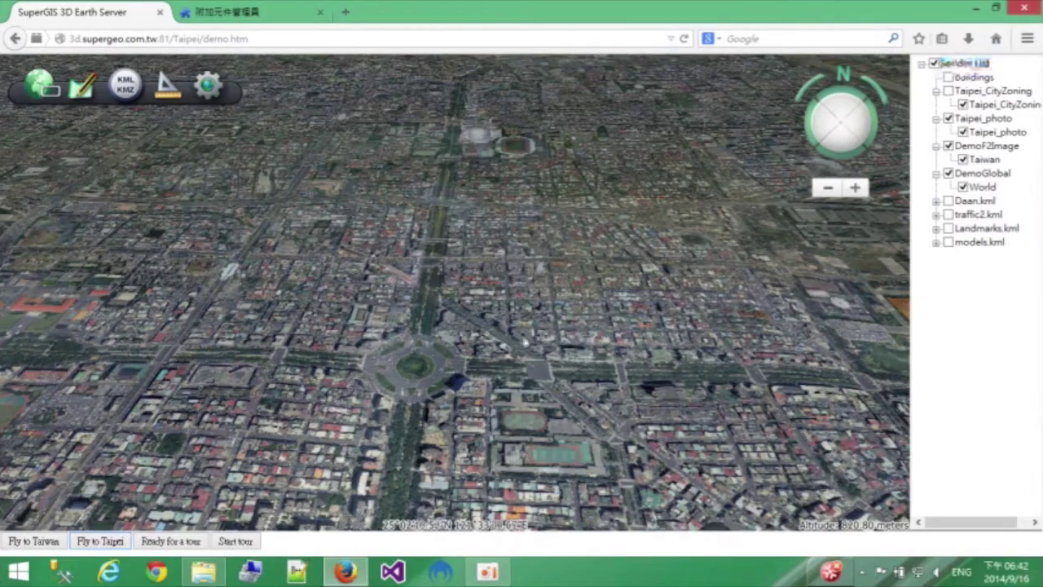
Move the view out from Taipei until the whole island of Taiwan is centred
{"action": "scroll", "coordinate": [517, 154], "scroll_direction": "down", "scroll_amount": 3}
{"action": "scroll", "coordinate": [515, 144], "scroll_direction": "down", "scroll_amount": 5}
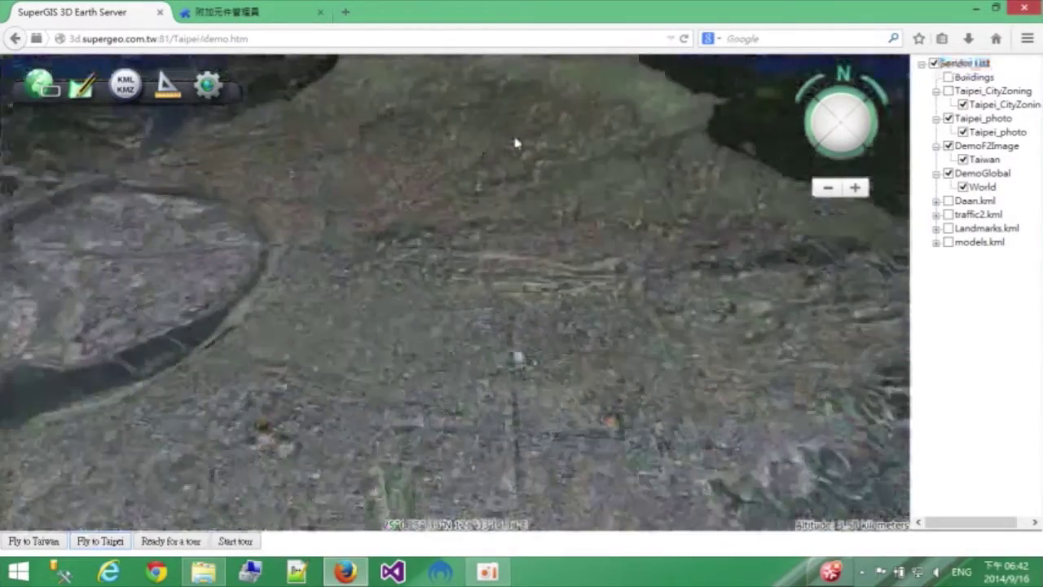
{"action": "scroll", "coordinate": [515, 143], "scroll_direction": "down", "scroll_amount": 5}
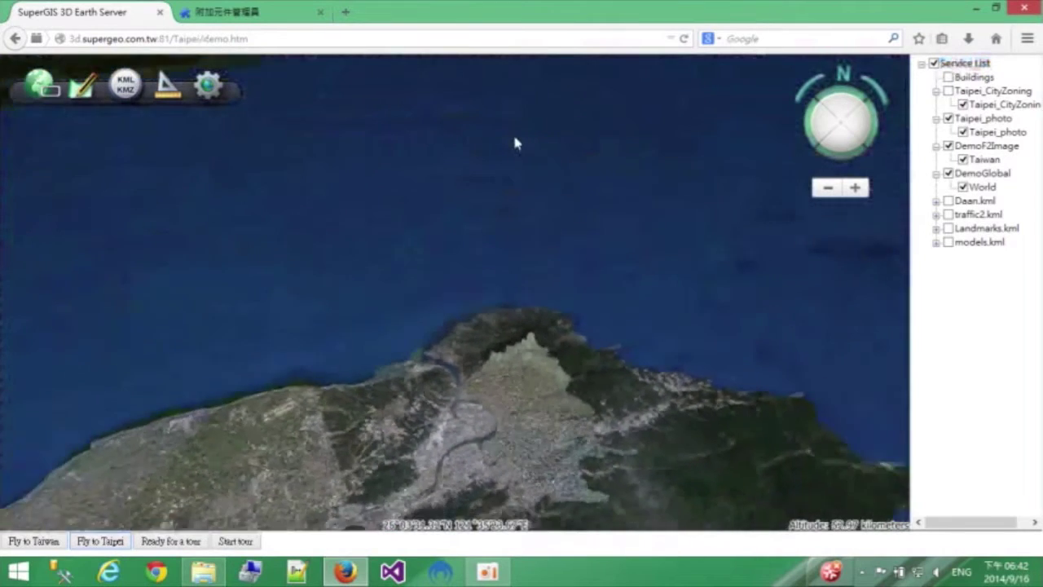
{"action": "scroll", "coordinate": [515, 138], "scroll_direction": "down", "scroll_amount": 1}
{"action": "left_click_drag", "start_coordinate": [497, 428], "coordinate": [486, 275]}
{"action": "middle_click_drag", "start_coordinate": [523, 398], "coordinate": [546, 197]}
{"action": "middle_click_drag", "start_coordinate": [514, 360], "coordinate": [498, 135]}
{"action": "scroll", "coordinate": [499, 140], "scroll_direction": "down", "scroll_amount": 3}
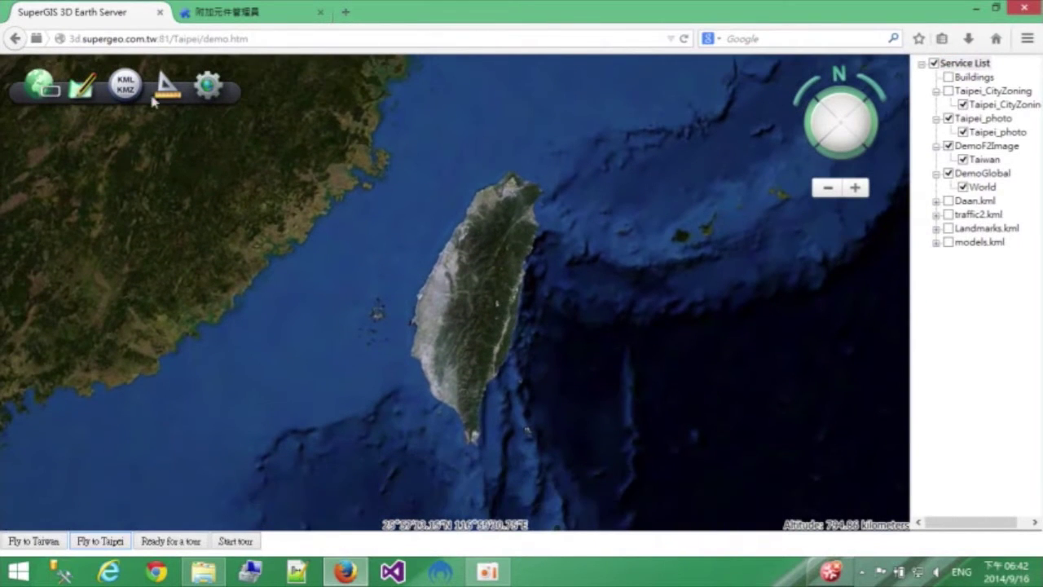
Add the weather cloud image file 氣象雲圖.kml from the kml DEMO folder to the globe
{"action": "left_click", "coordinate": [137, 88]}
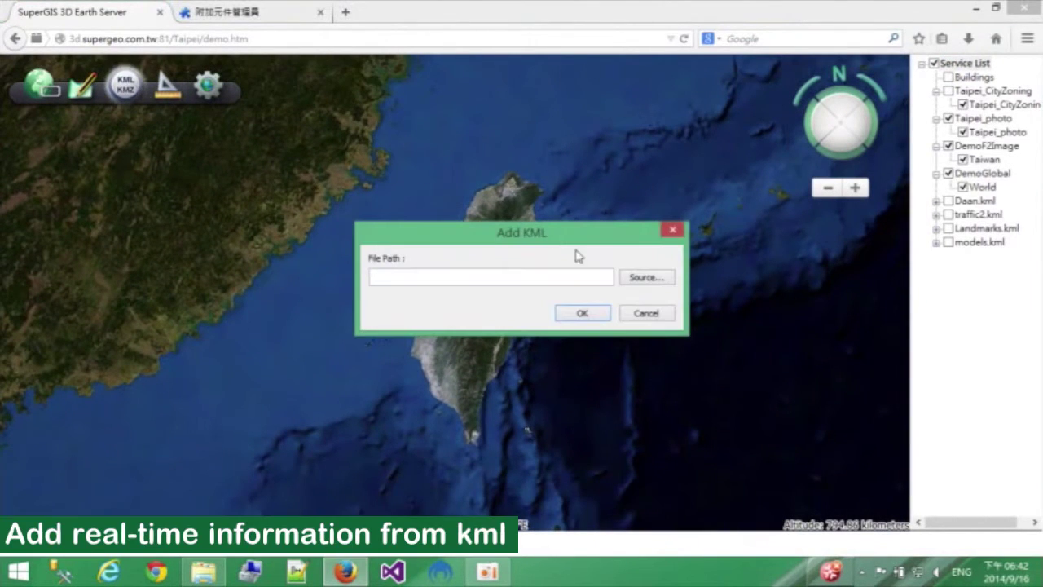
{"action": "left_click", "coordinate": [651, 289]}
{"action": "scroll", "coordinate": [571, 391], "scroll_direction": "down", "scroll_amount": 2}
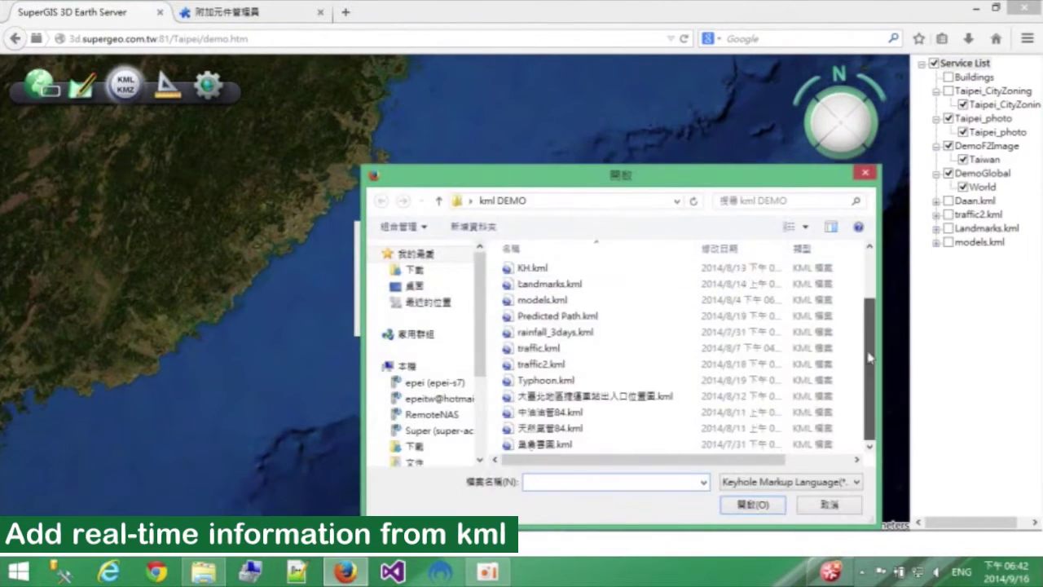
{"action": "left_click", "coordinate": [577, 448]}
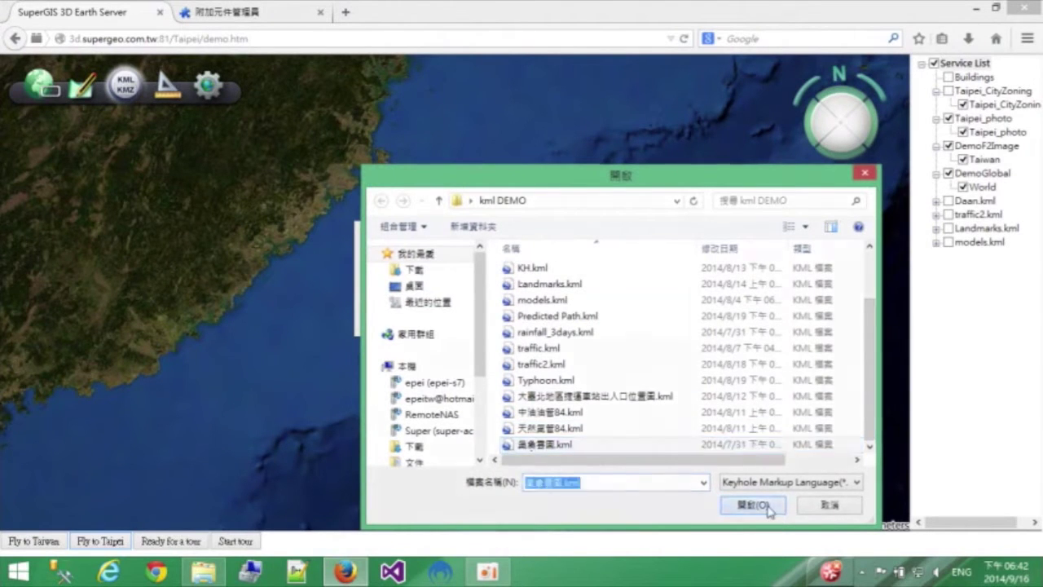
{"action": "left_click", "coordinate": [753, 504]}
{"action": "left_click", "coordinate": [582, 314]}
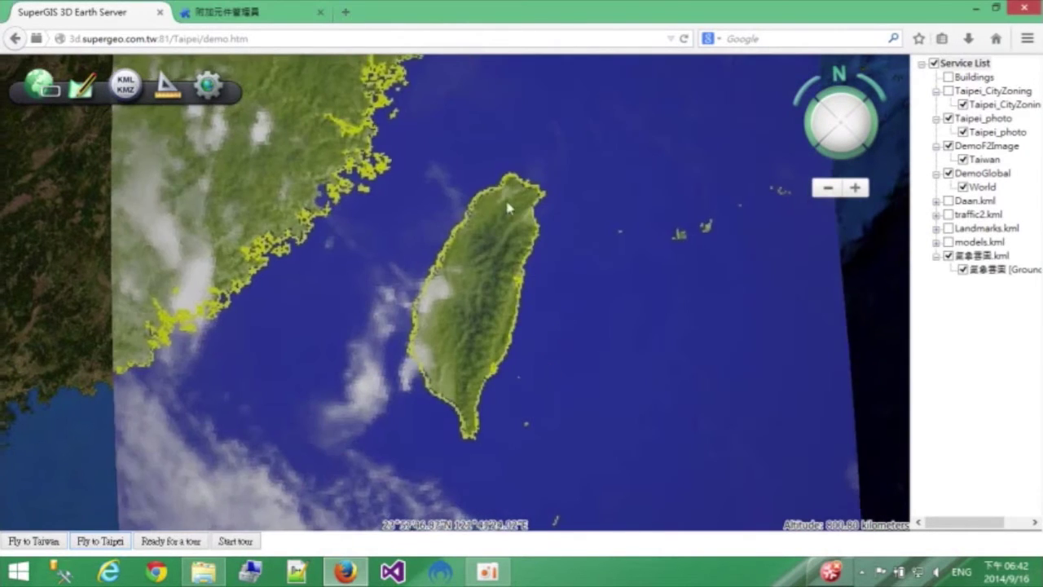
Inspect the full extent of the satellite cloud image around Taiwan and hide the 氣象雲圖.kml layer
{"action": "left_click_drag", "start_coordinate": [500, 356], "coordinate": [499, 282]}
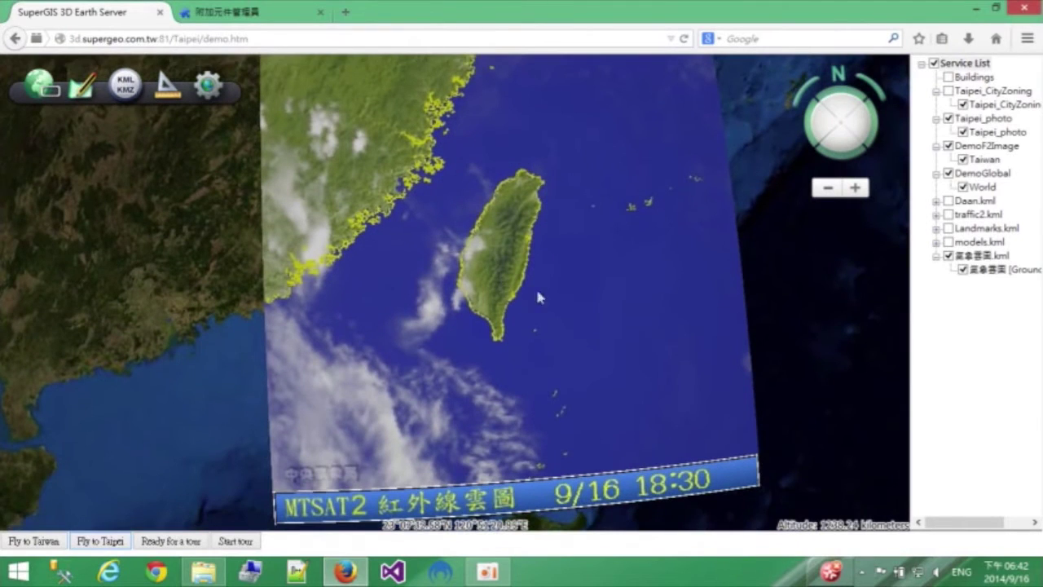
{"action": "left_click_drag", "start_coordinate": [573, 304], "coordinate": [656, 350]}
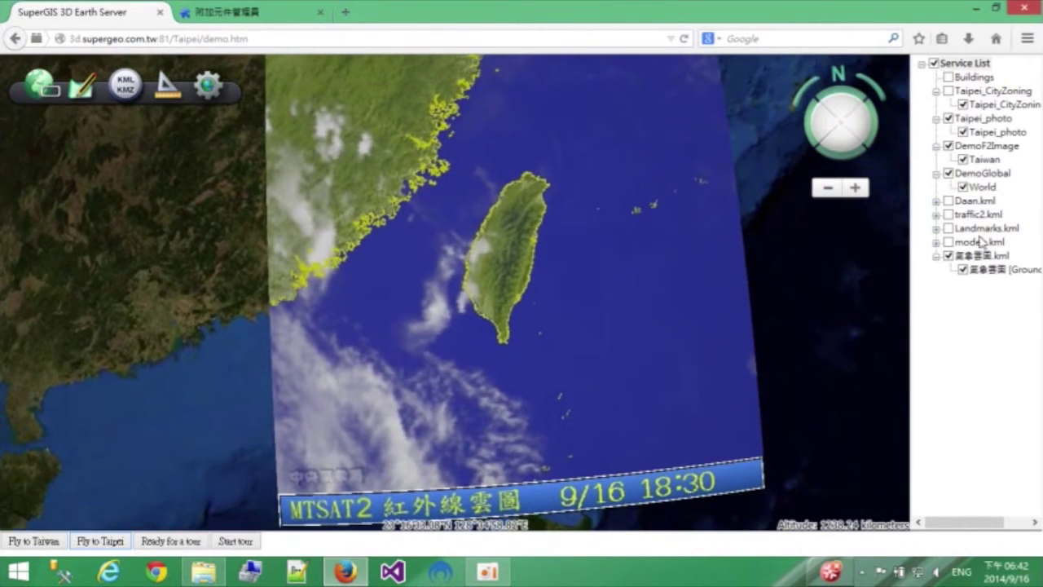
{"action": "left_click", "coordinate": [948, 256]}
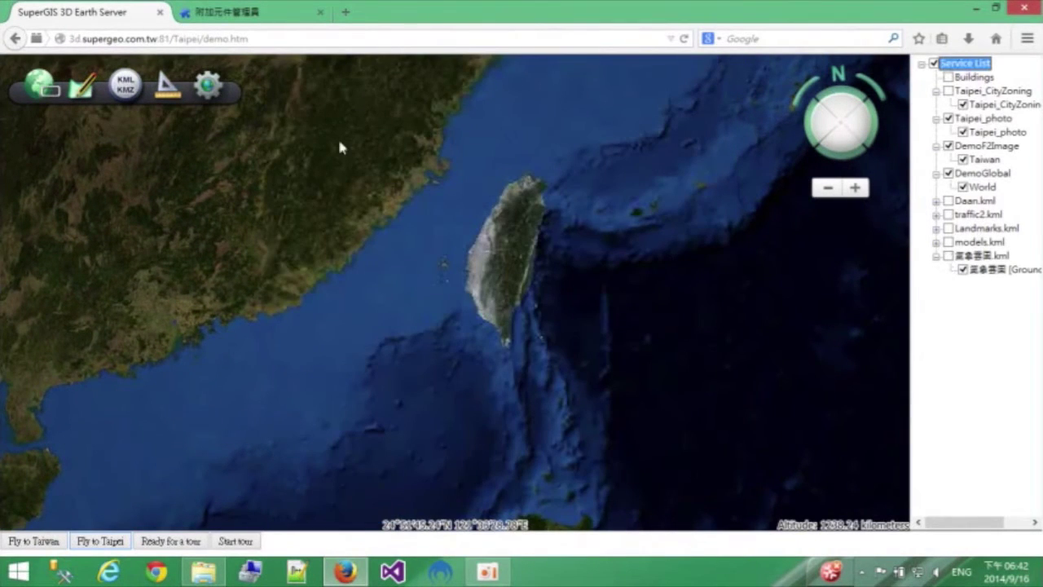
Add the three-day rainfall map rainfall_3days.kml from the kml DEMO folder to the globe
{"action": "left_click", "coordinate": [125, 84]}
{"action": "left_click", "coordinate": [644, 278]}
{"action": "left_click", "coordinate": [587, 381]}
{"action": "scroll", "coordinate": [617, 399], "scroll_direction": "down", "scroll_amount": 2}
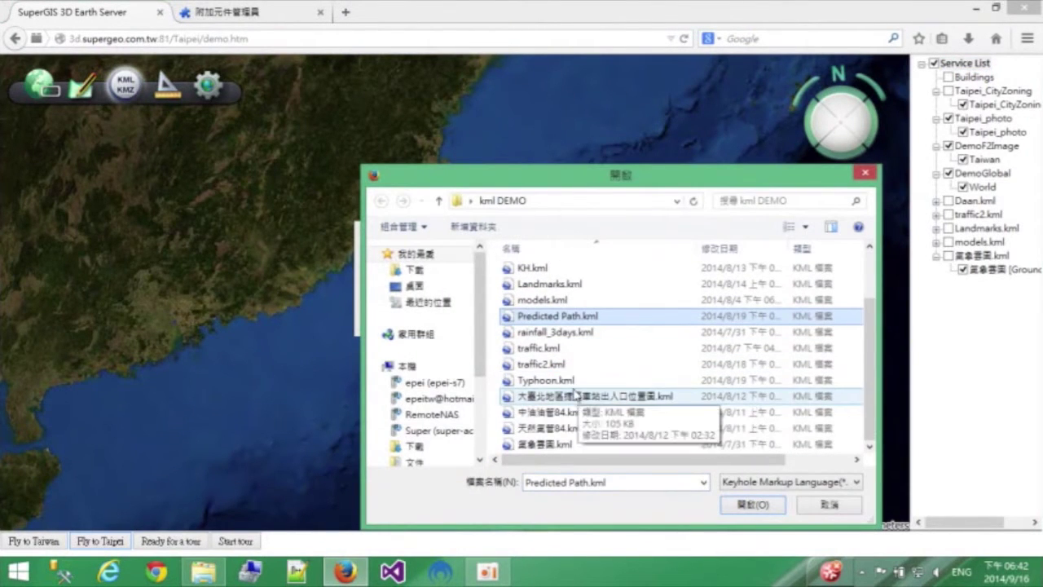
{"action": "double_click", "coordinate": [562, 332]}
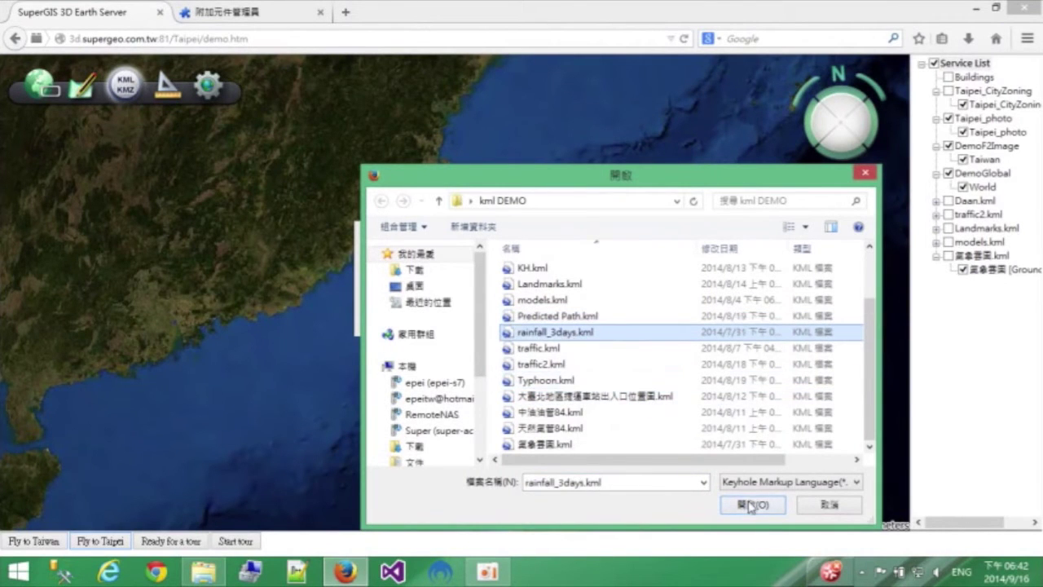
{"action": "left_click", "coordinate": [594, 319]}
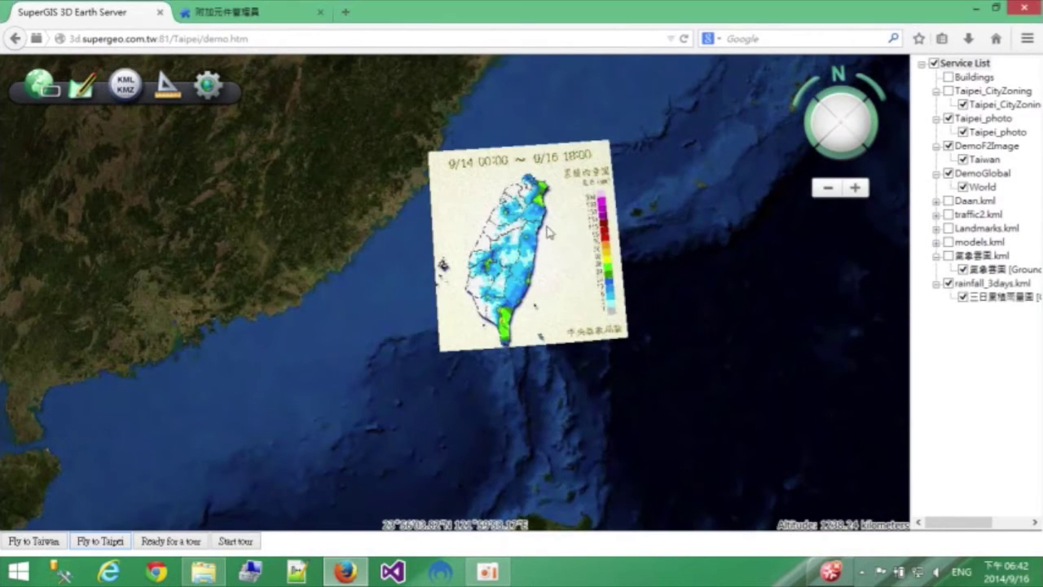